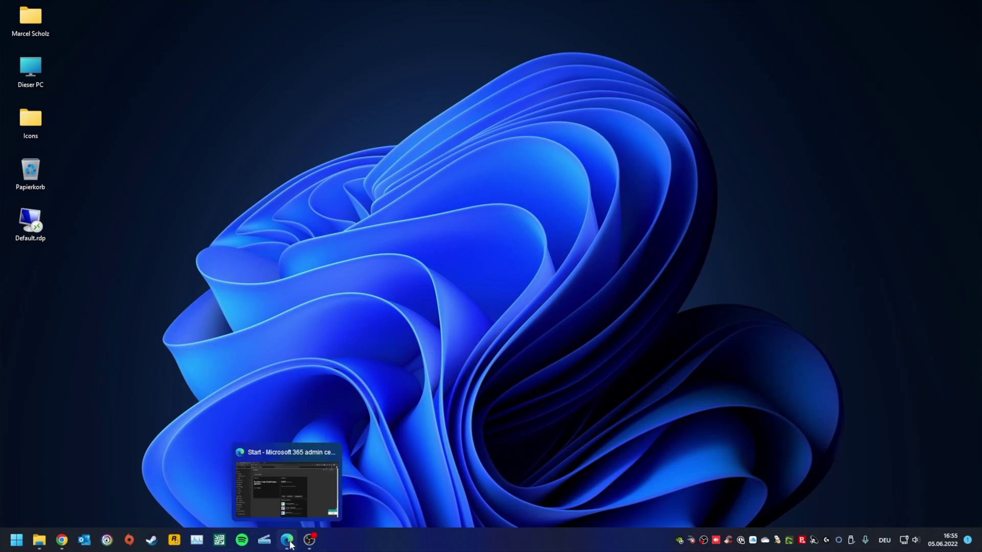
Switch to the Exchange admin center in Edge and show the distribution lists under the recipient groups
left_click(289, 476)
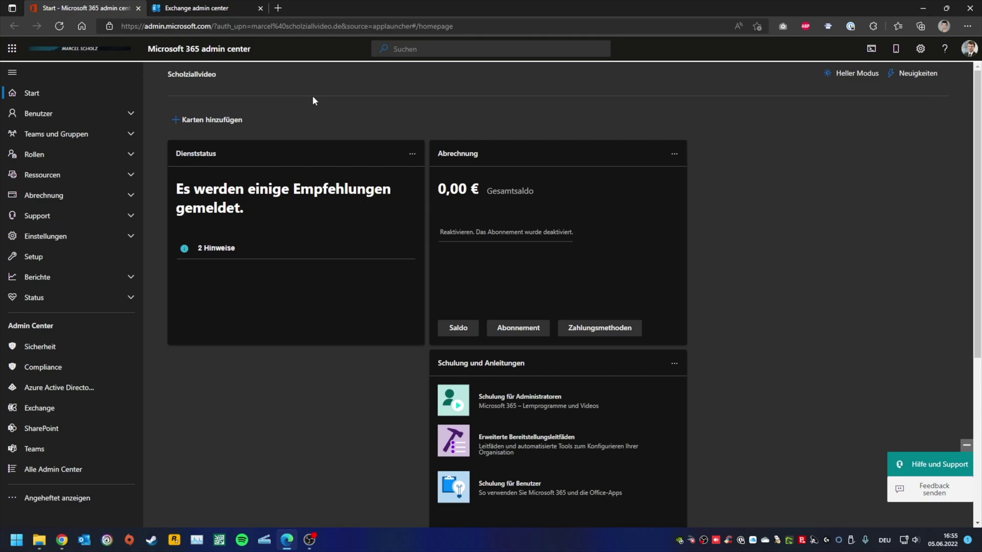
left_click(150, 6)
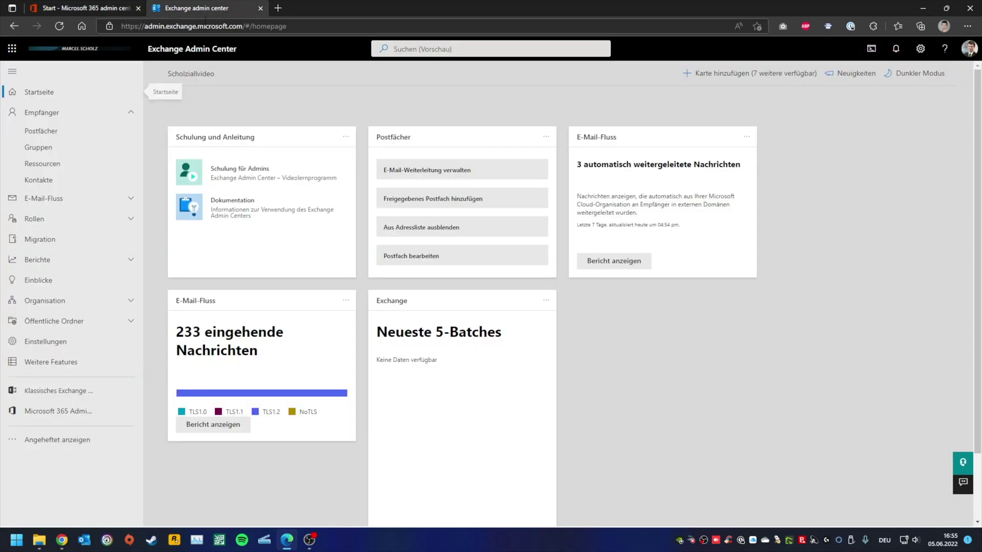
left_click(104, 7)
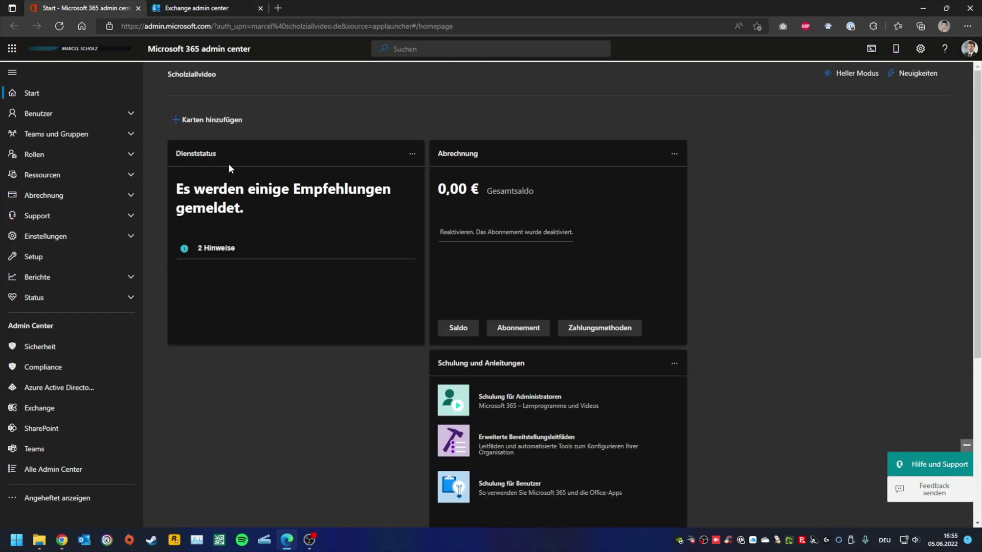
left_click(189, 8)
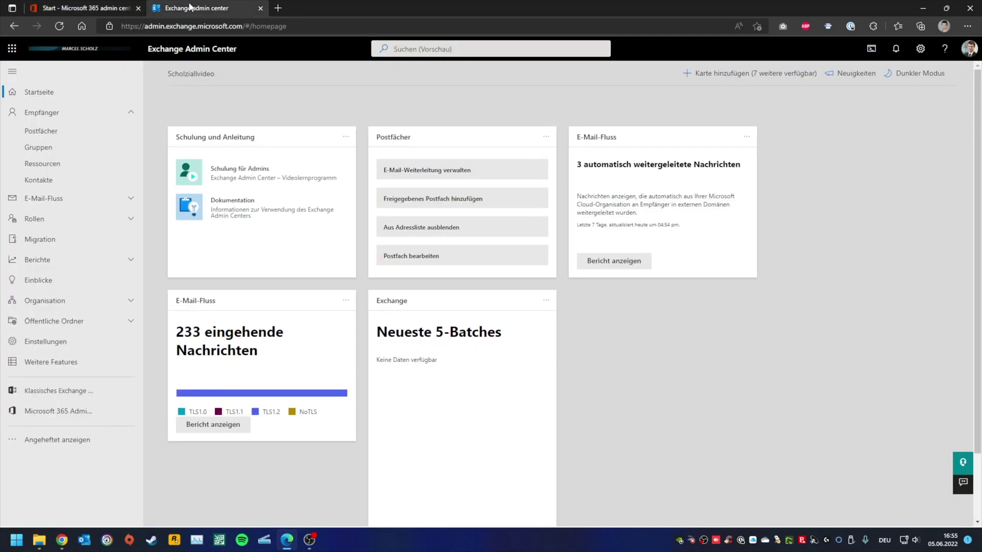
left_click(30, 147)
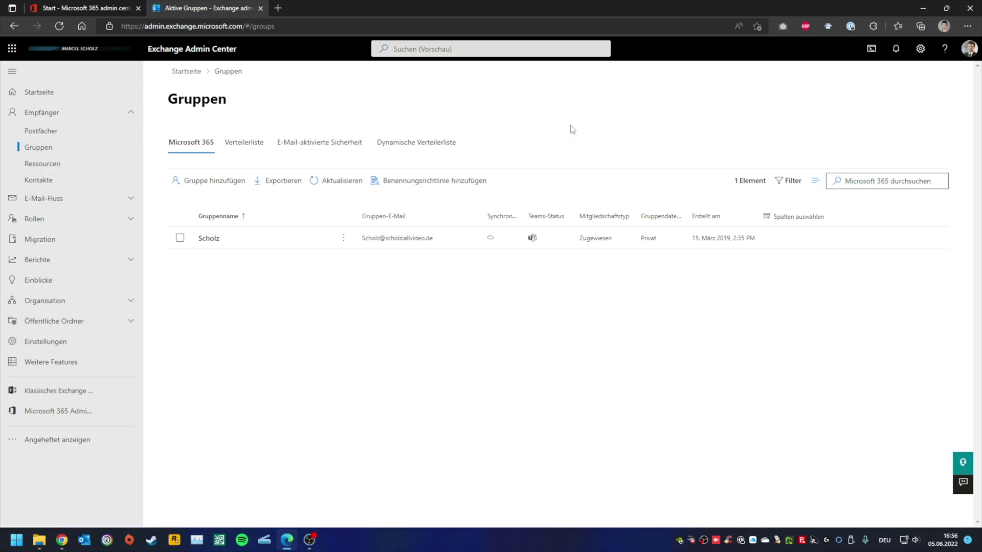
left_click(240, 150)
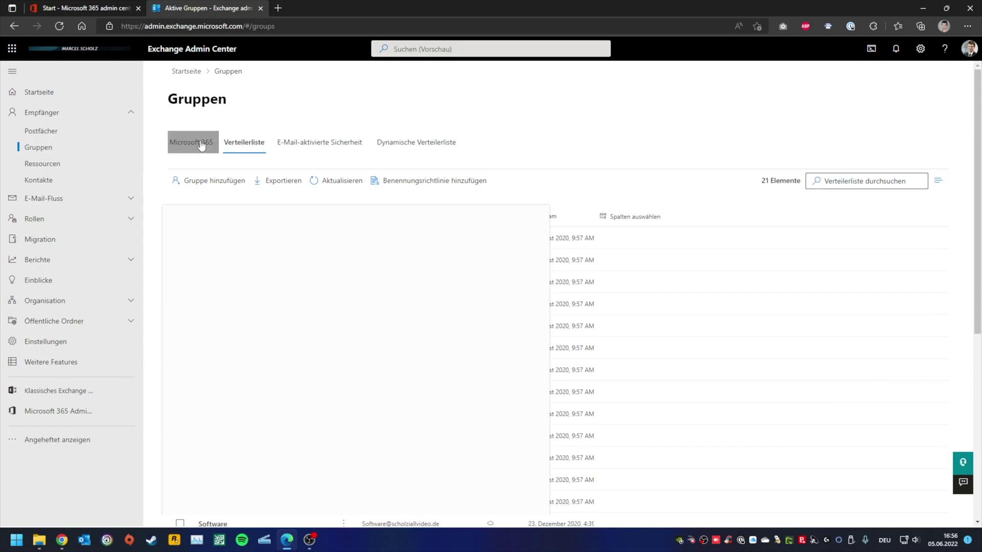
left_click(193, 144)
left_click(246, 151)
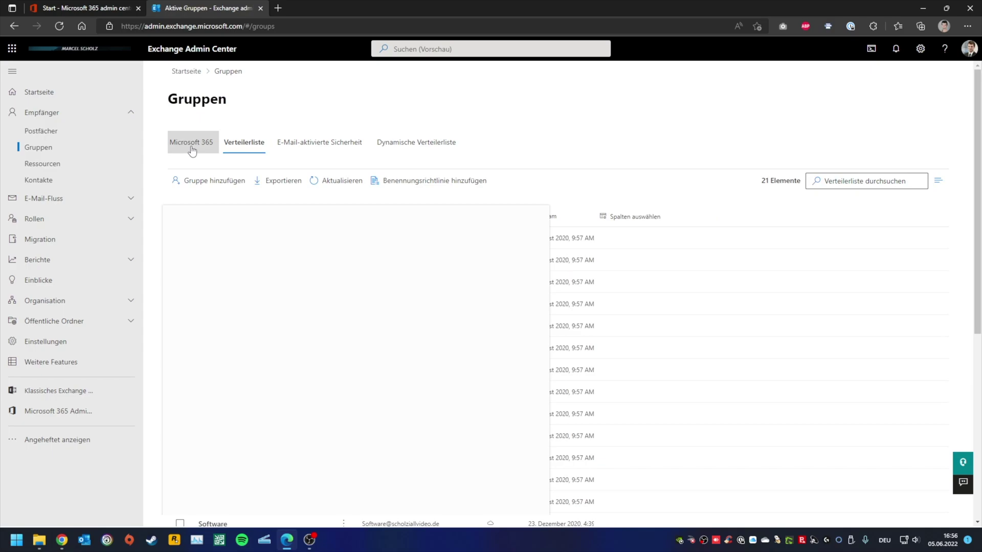
Start a new group of type Verteilung and name it TEST123, leaving the description empty
left_click(200, 183)
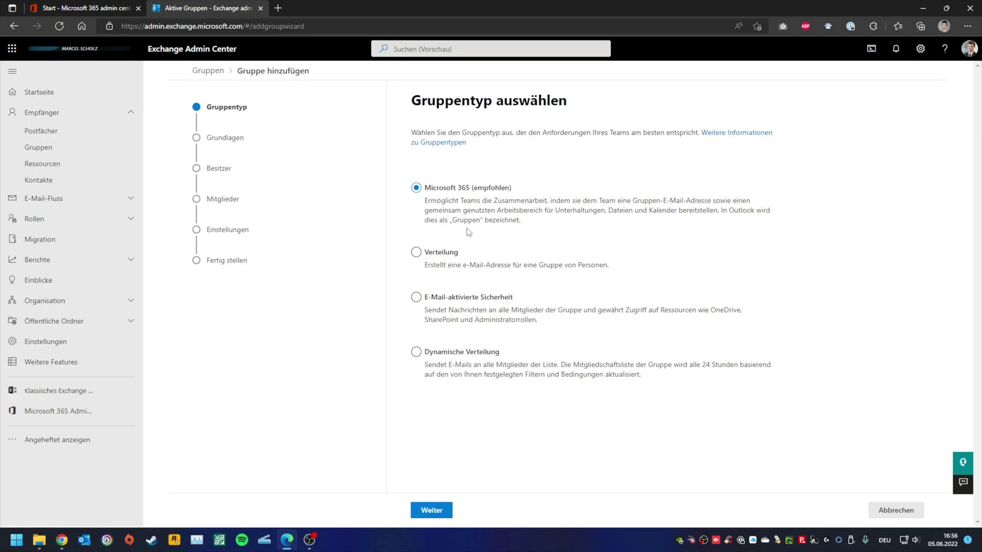
left_click(416, 253)
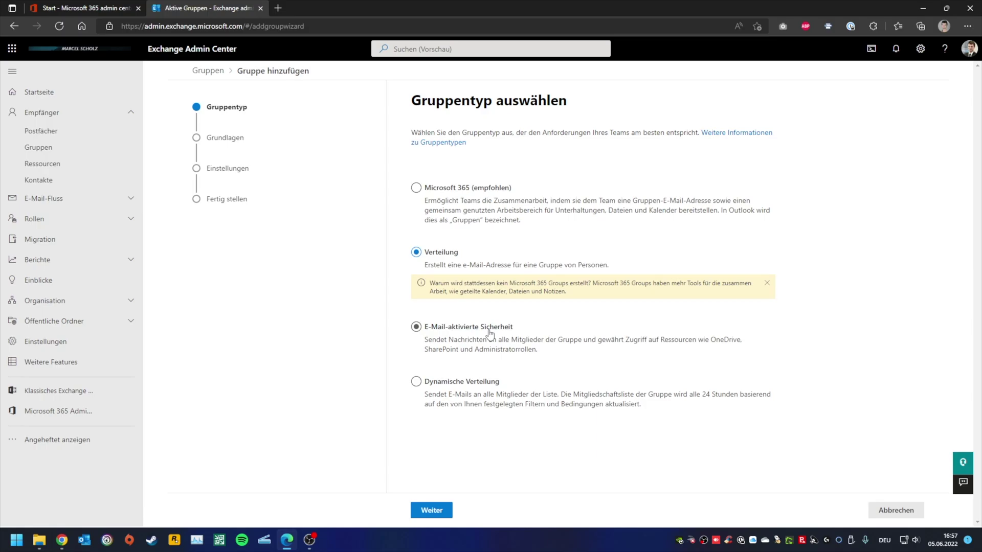
left_click(432, 511)
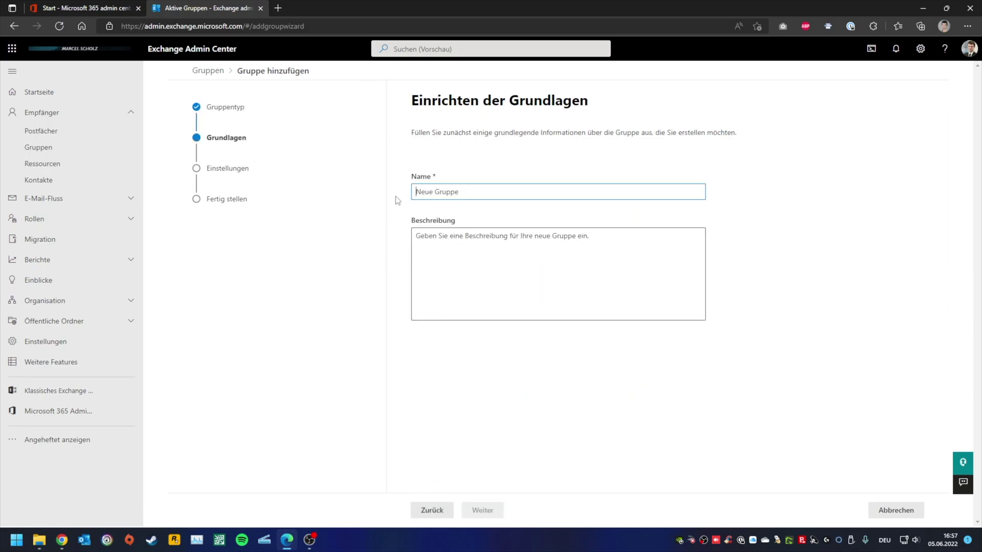
type("TEST123")
key("Tab")
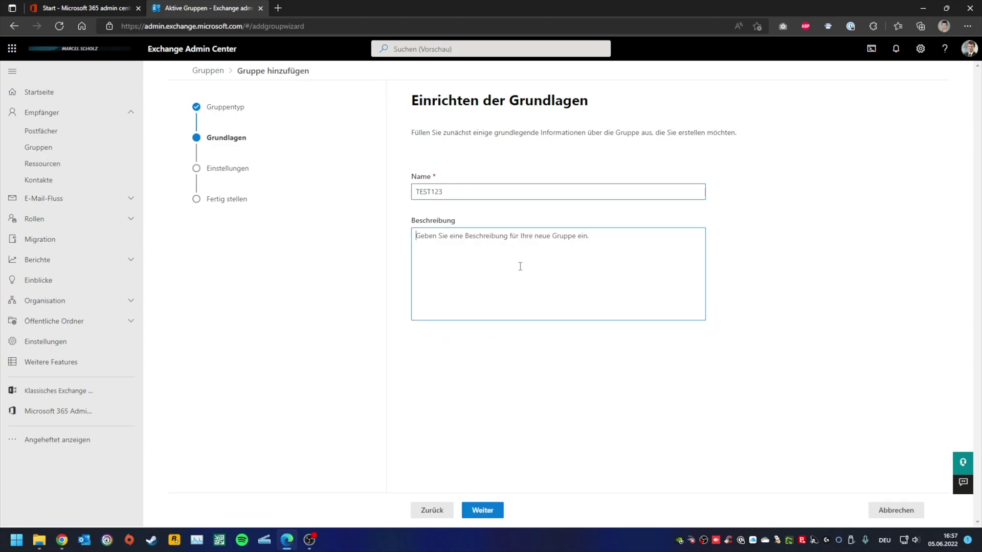
left_click(497, 513)
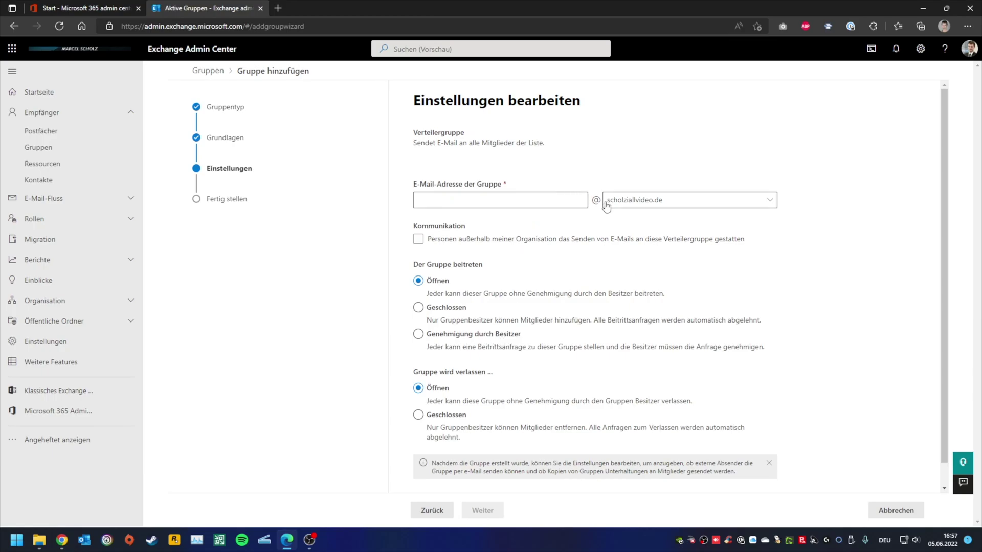
Set the group's address prefix to test123 and allow people outside the organisation to send e-mail to it
left_click(510, 200)
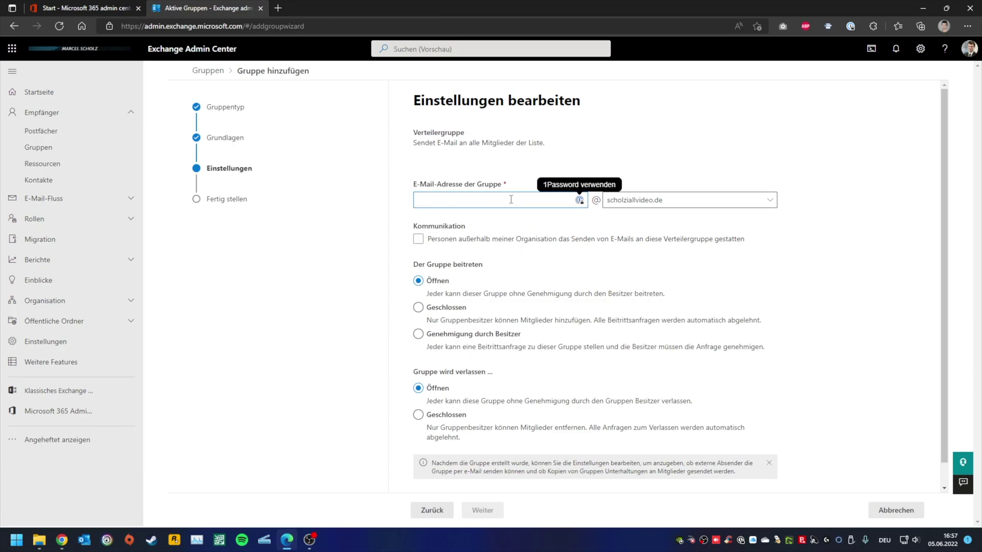
type("test123")
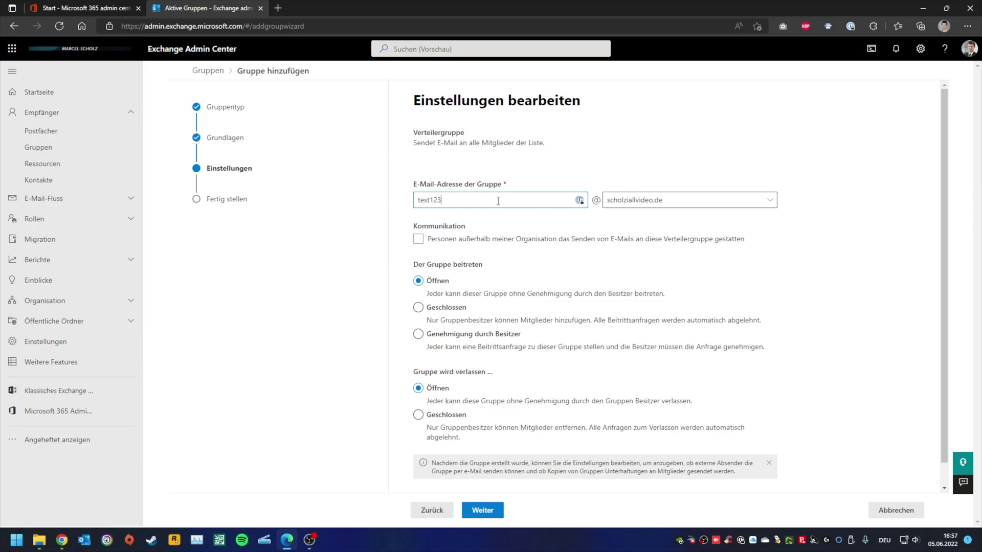
left_click(499, 238)
left_click(481, 242)
left_click(481, 243)
left_click(491, 243)
Set both joining and leaving the group to Geschlossen and create the distribution group
left_click(418, 309)
left_click(418, 415)
left_click(485, 512)
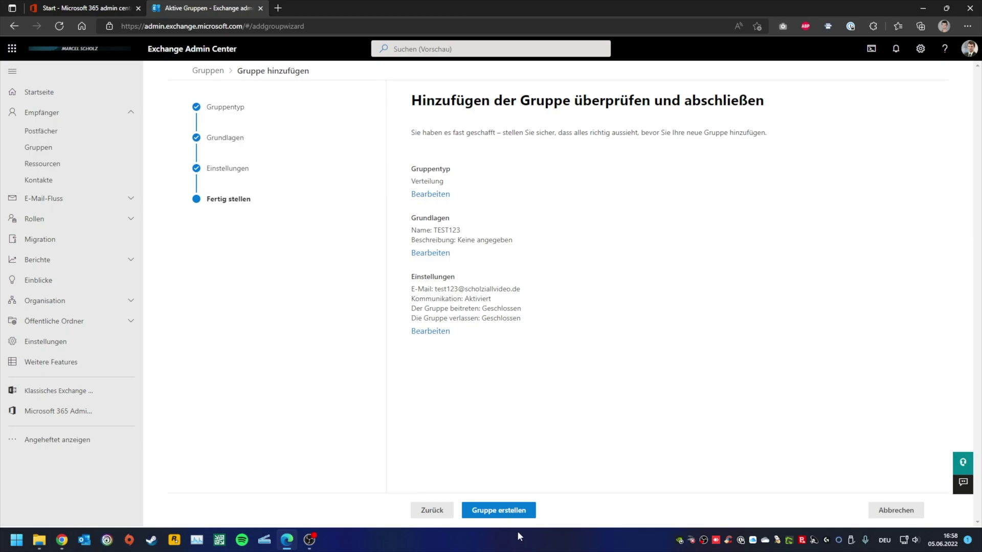
left_click(507, 511)
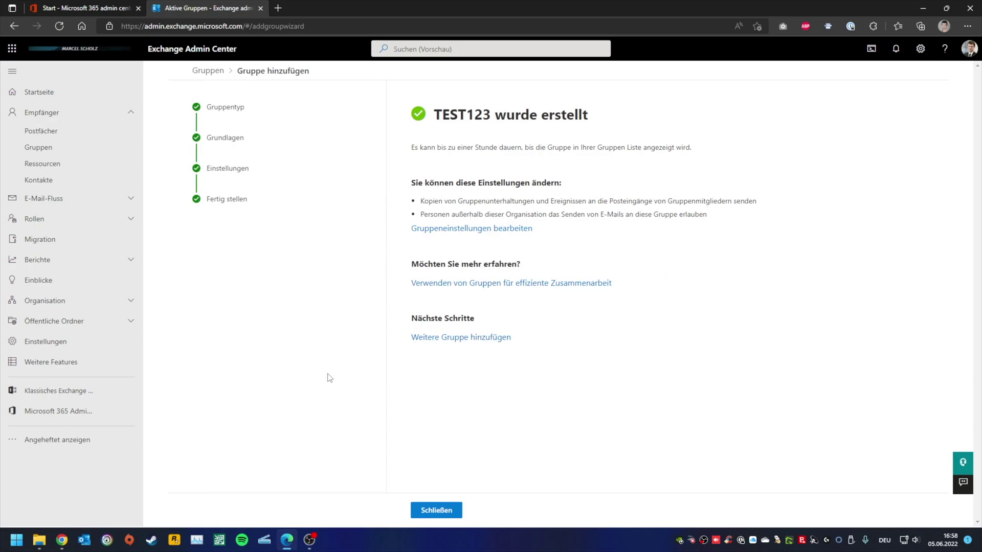
left_click(433, 514)
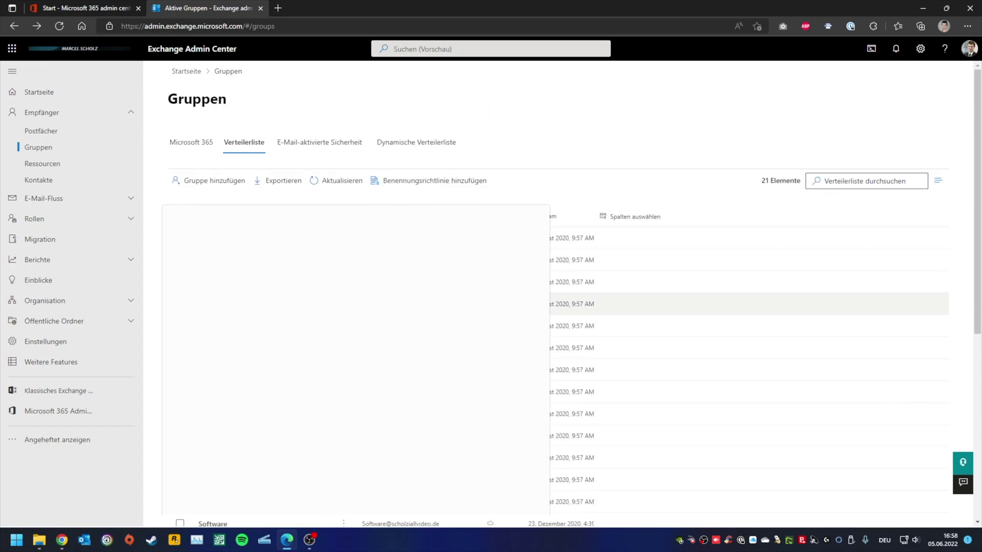
Add the Gaming mailbox as a member of the TEST123 distribution list and dismiss the device restart notification
scroll(563, 307, "down", 2)
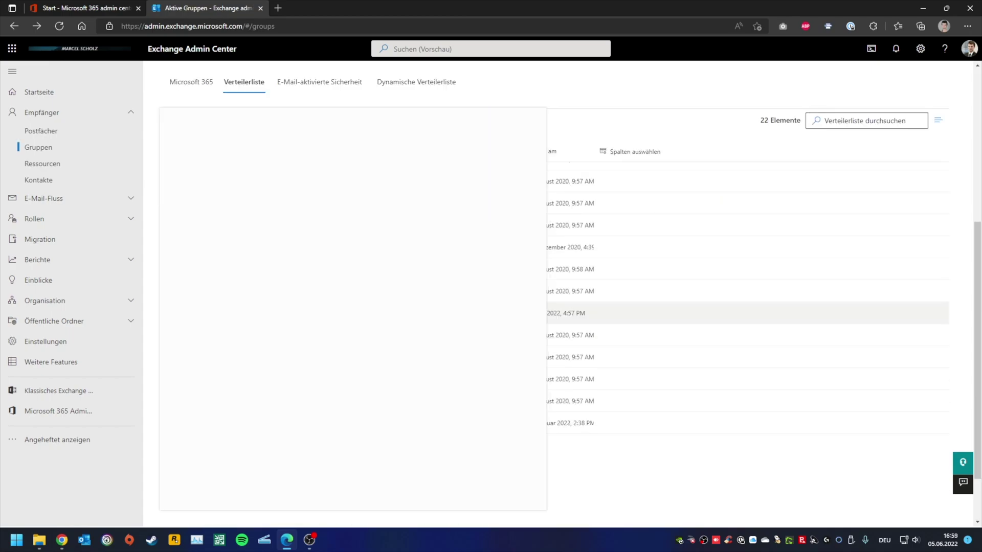
left_click(716, 313)
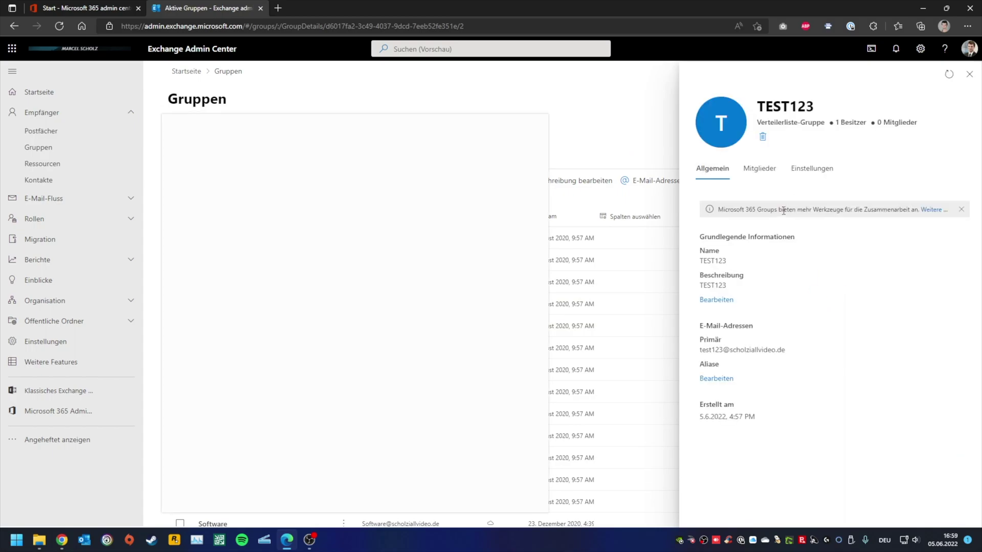
left_click(760, 170)
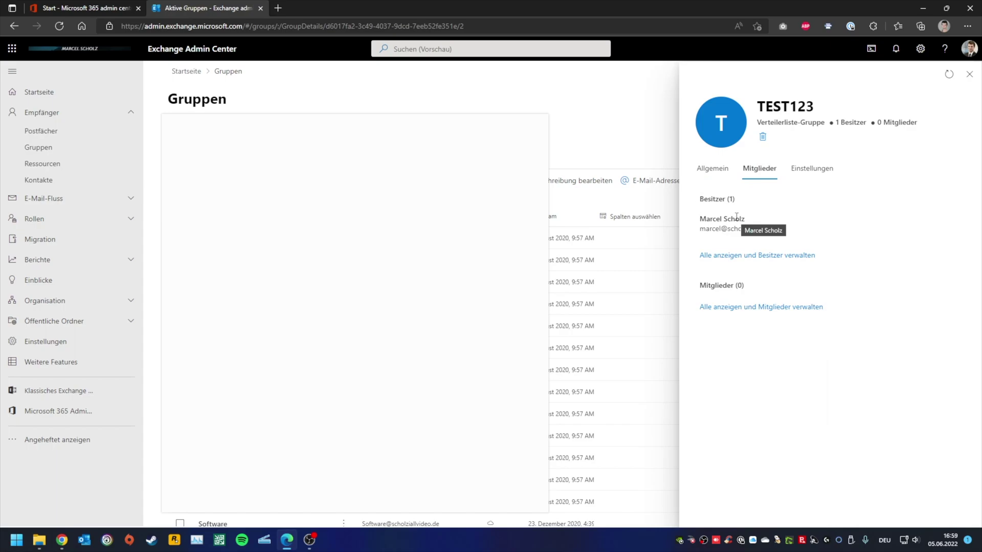
left_click(732, 308)
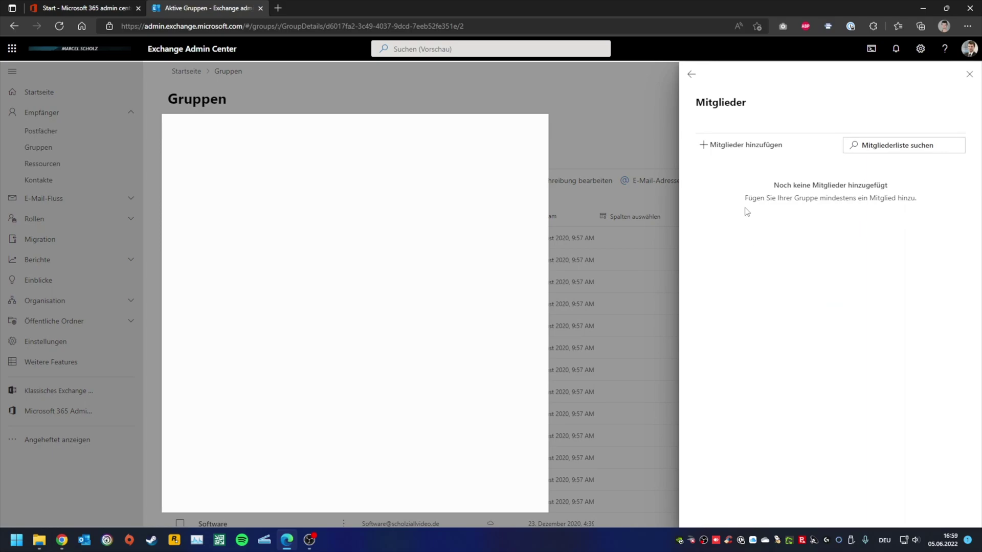
left_click(742, 145)
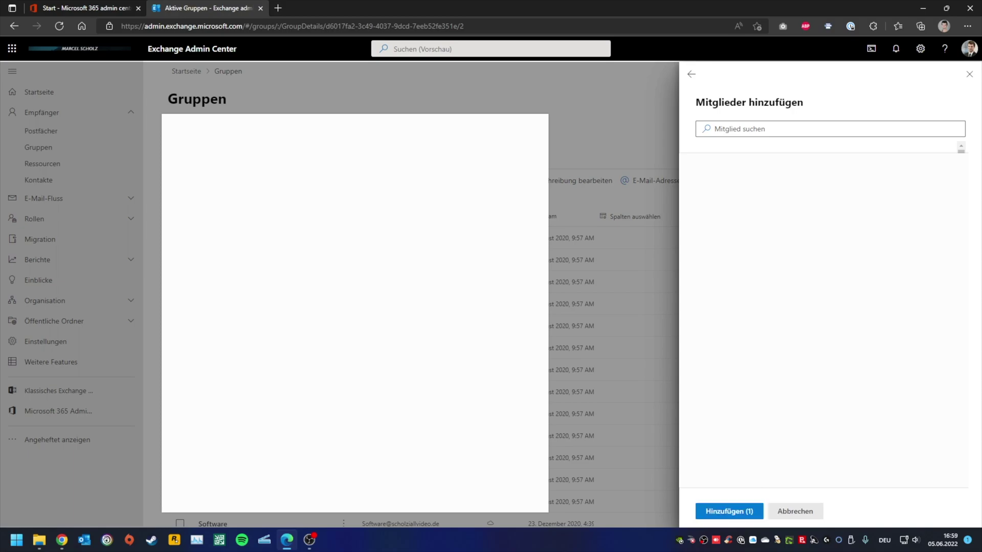
left_click(739, 512)
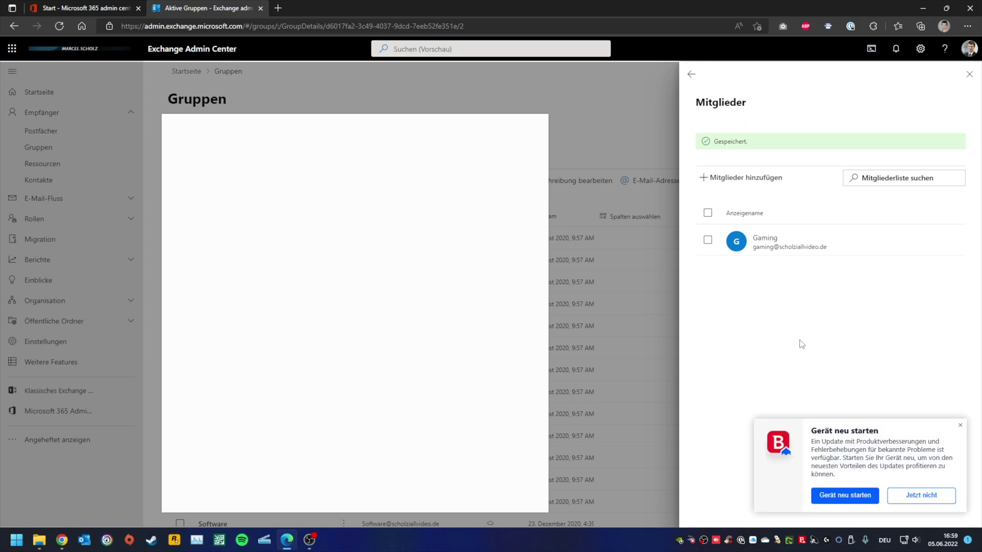
left_click(960, 426)
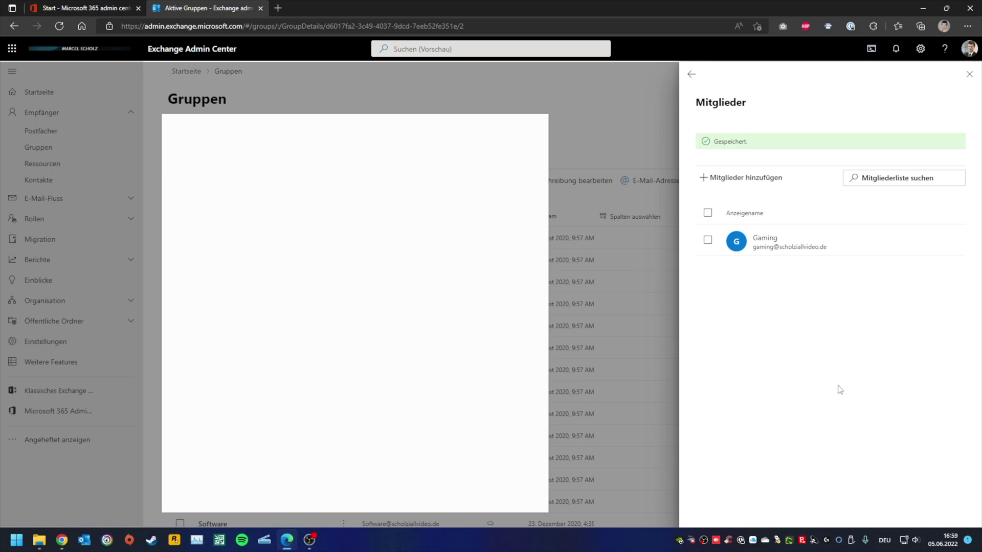